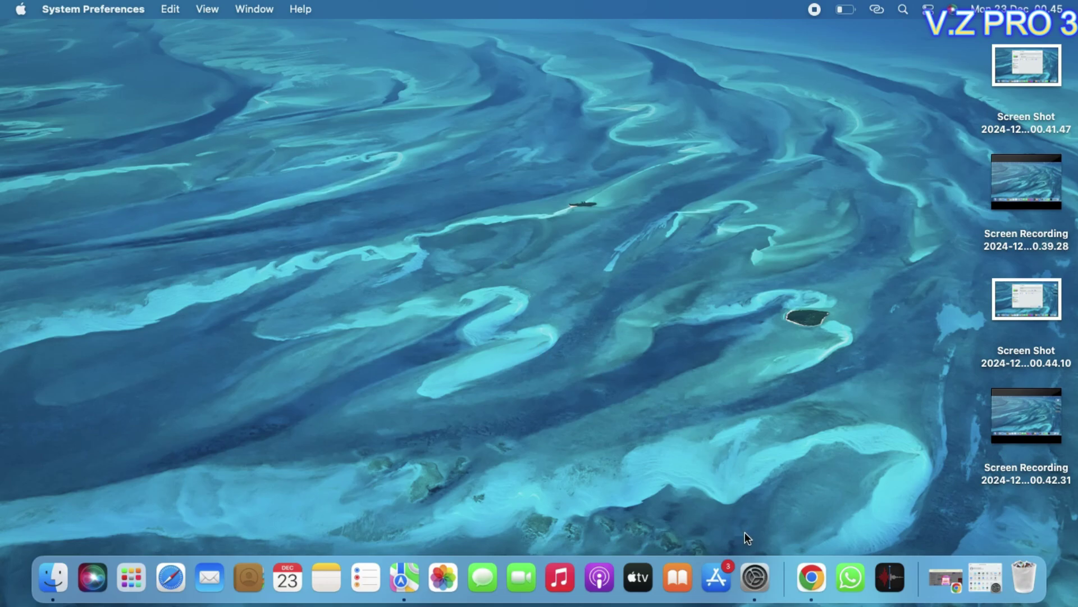
- Open System Preferences from the Dock and go to the Battery pane's usage history
{"action": "left_click", "coordinate": [755, 577]}
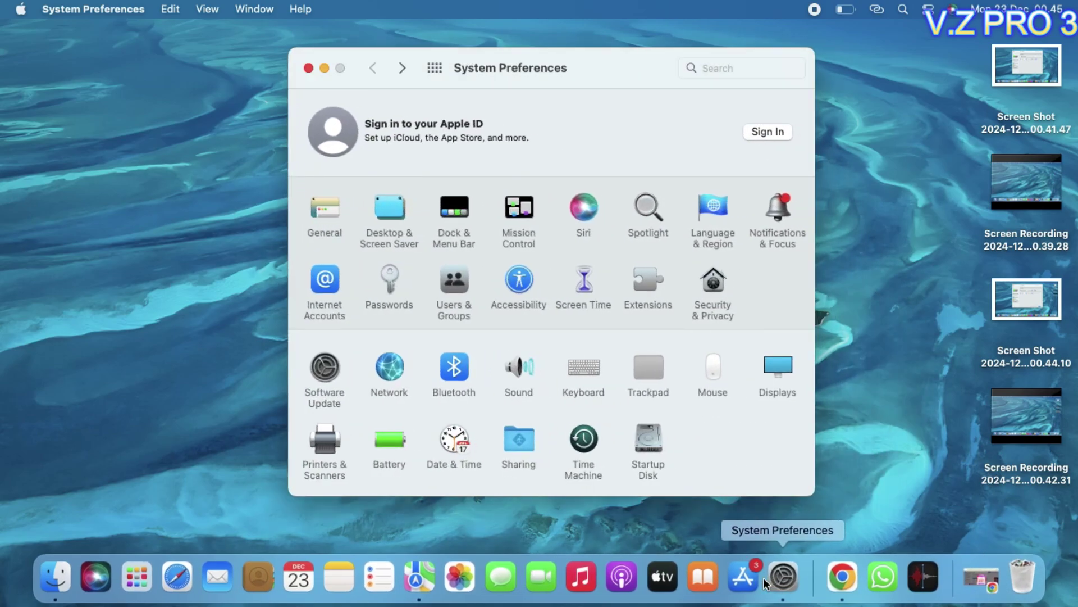
{"action": "left_click", "coordinate": [395, 434]}
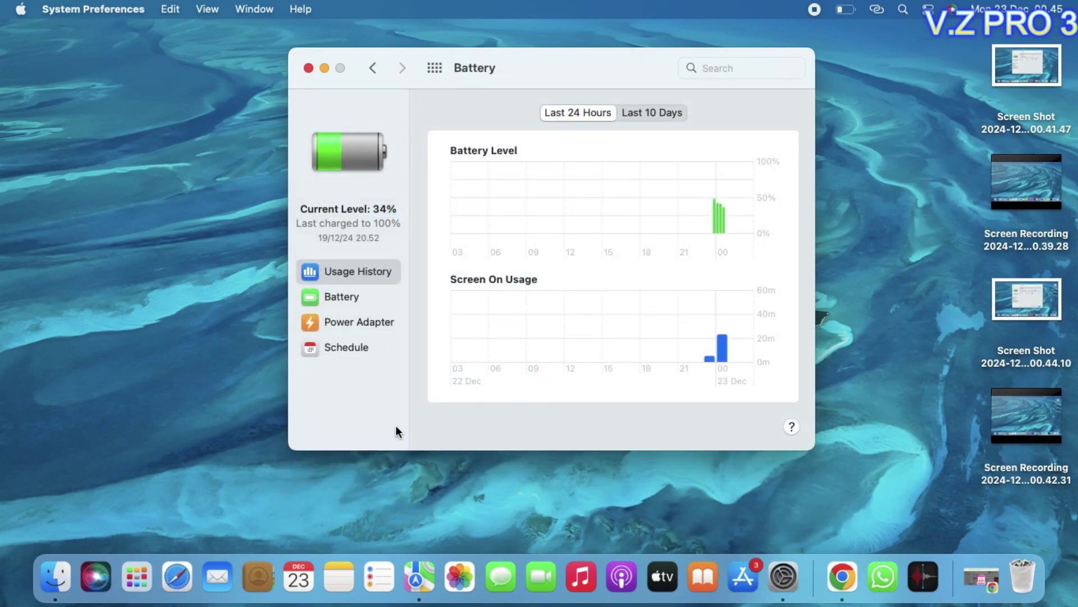
- Show the Battery sidebar settings with 'Enable Power Nap while on battery power' checked
{"action": "left_click", "coordinate": [350, 301]}
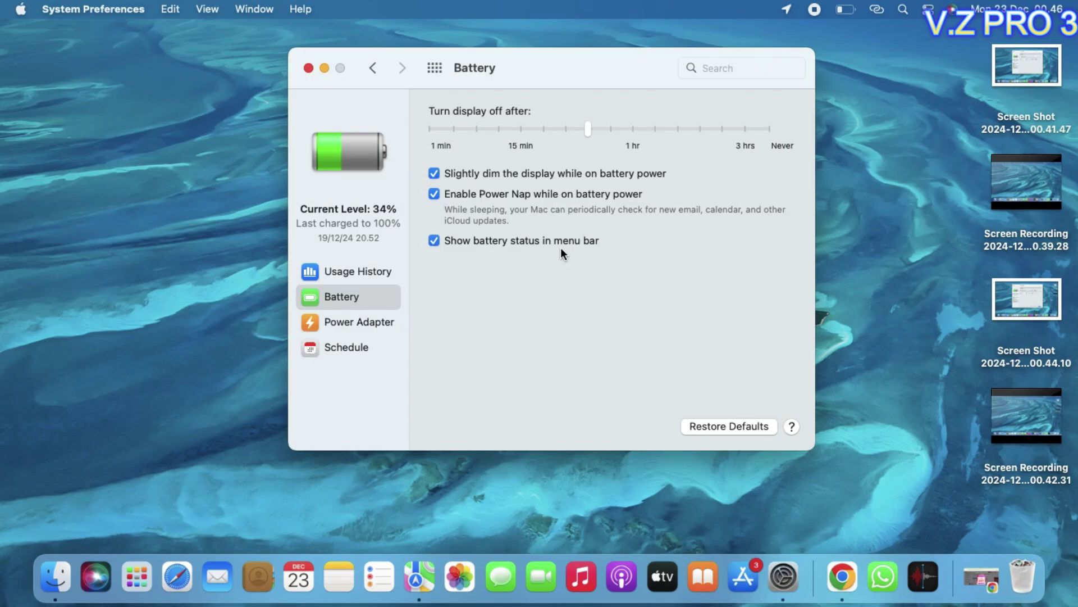
- Minimise the System Preferences Battery window to the Dock
{"action": "double_click", "coordinate": [570, 62]}
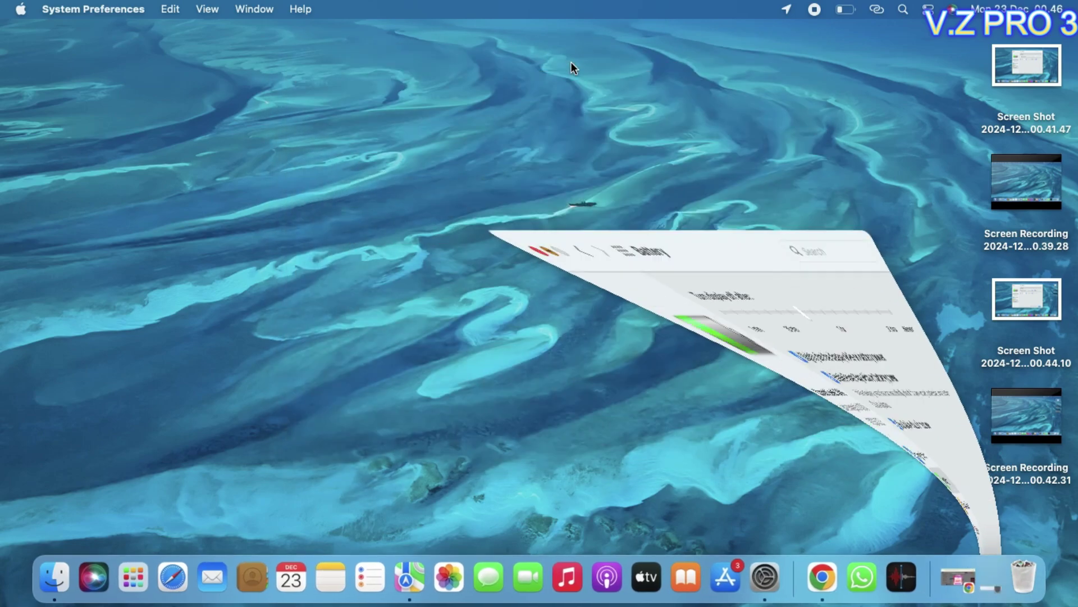